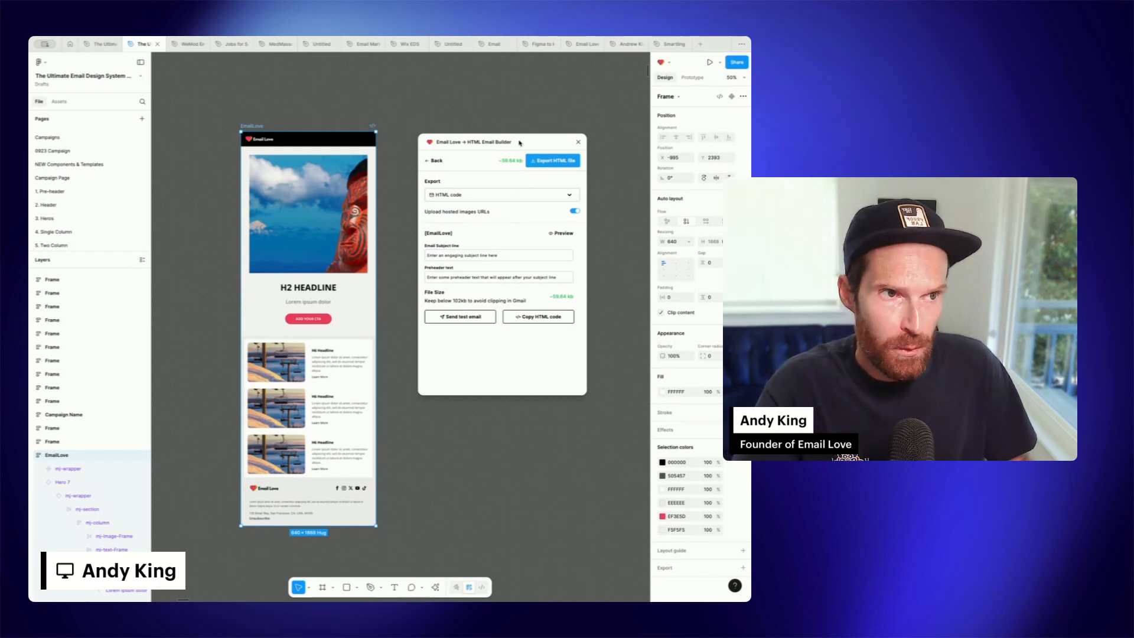
Open the email preview from the plugin's HTML email builder
{"action": "left_click", "coordinate": [523, 144]}
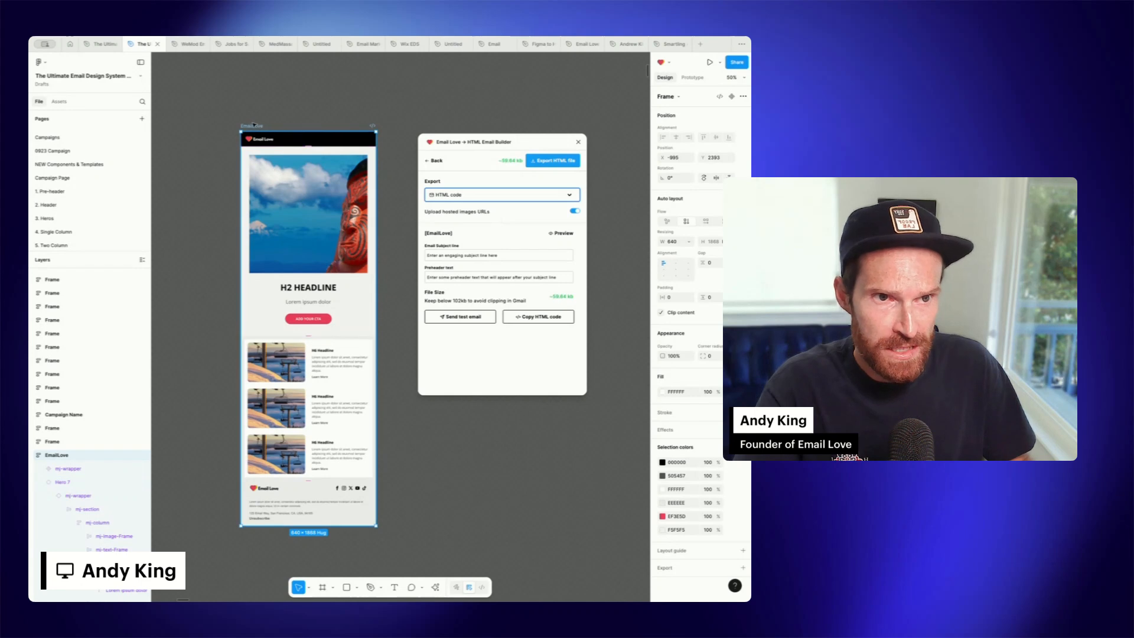
{"action": "left_click", "coordinate": [435, 161]}
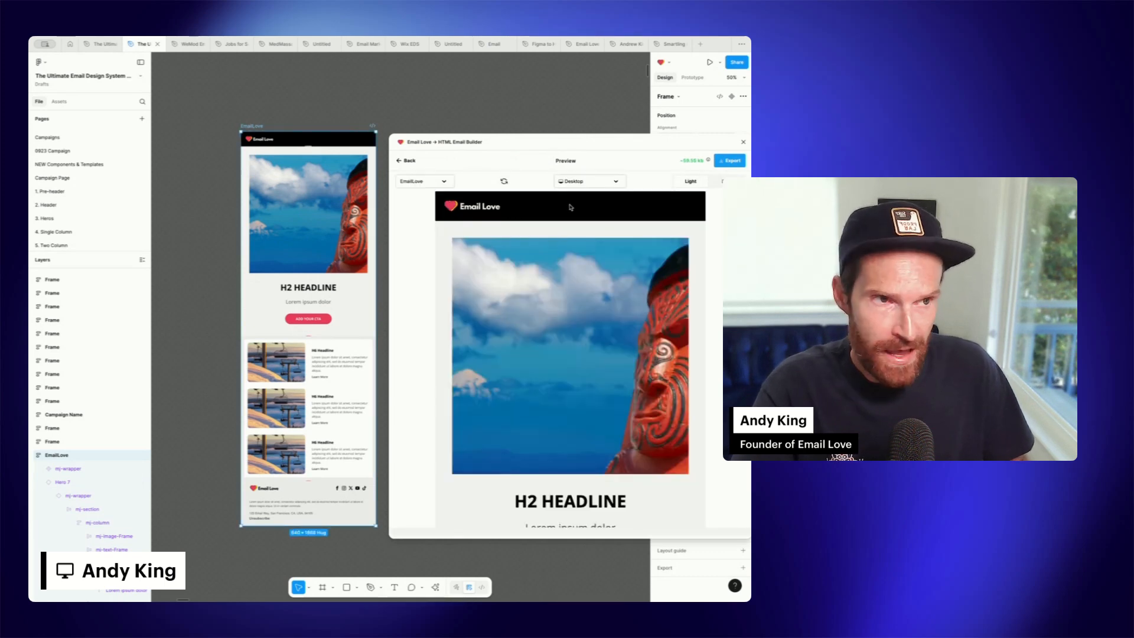
Preview the email in dark mode, then switch the preview back to light mode
{"action": "left_click_drag", "start_coordinate": [586, 144], "coordinate": [543, 116]}
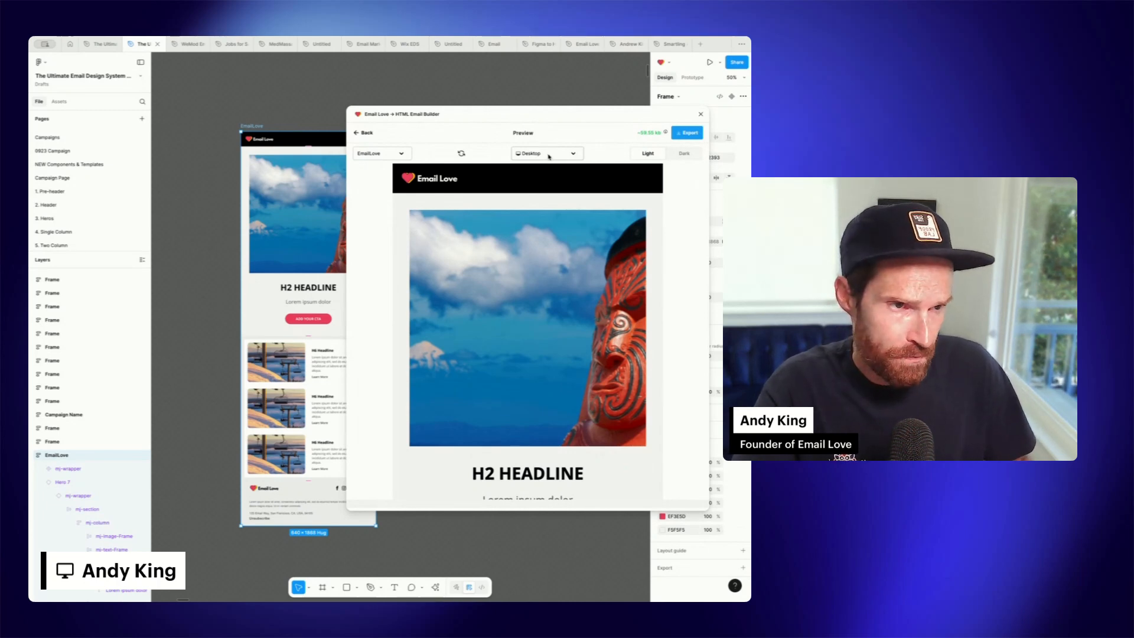
{"action": "left_click_drag", "start_coordinate": [443, 119], "coordinate": [426, 101]}
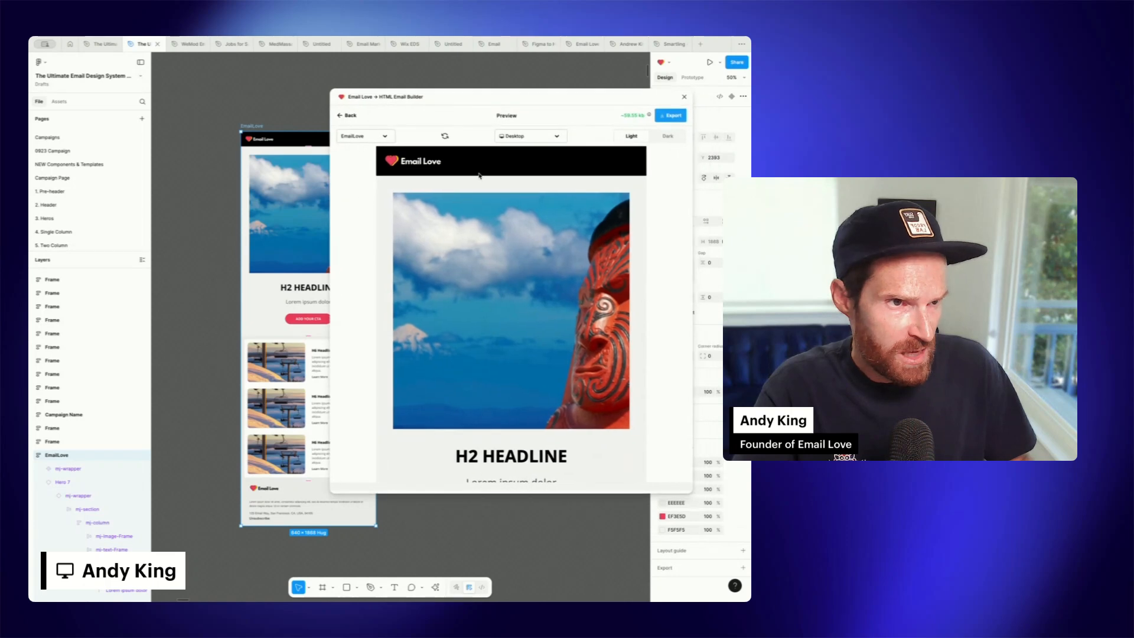
{"action": "left_click", "coordinate": [669, 137]}
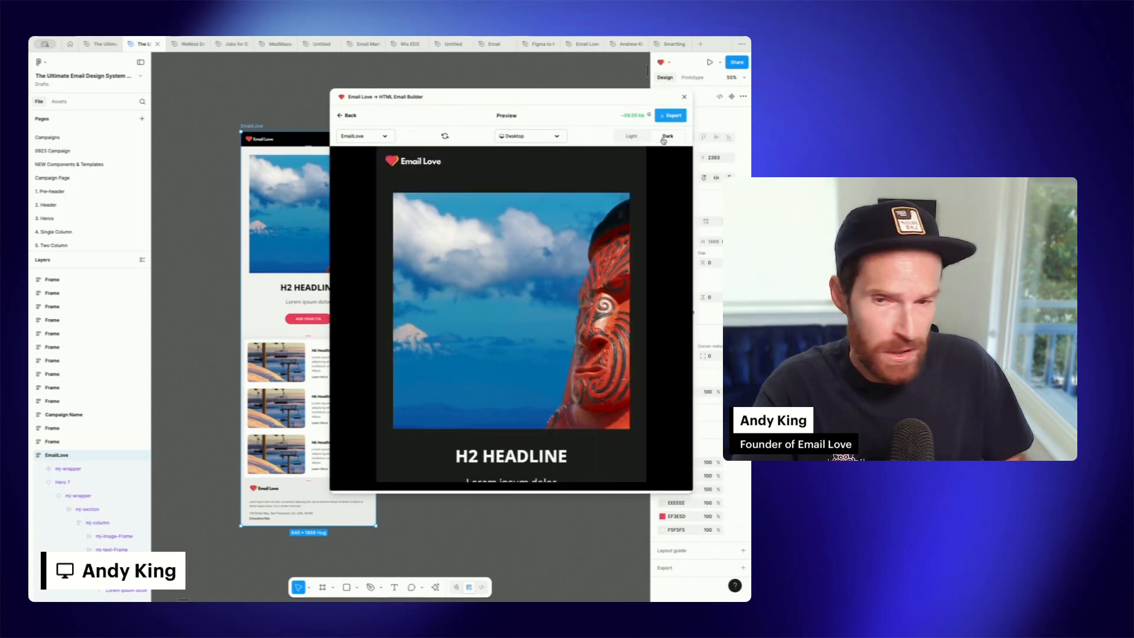
{"action": "left_click", "coordinate": [639, 139]}
Switch the preview device to iPhone SE and scroll through the mobile version of the email
{"action": "left_click", "coordinate": [555, 136]}
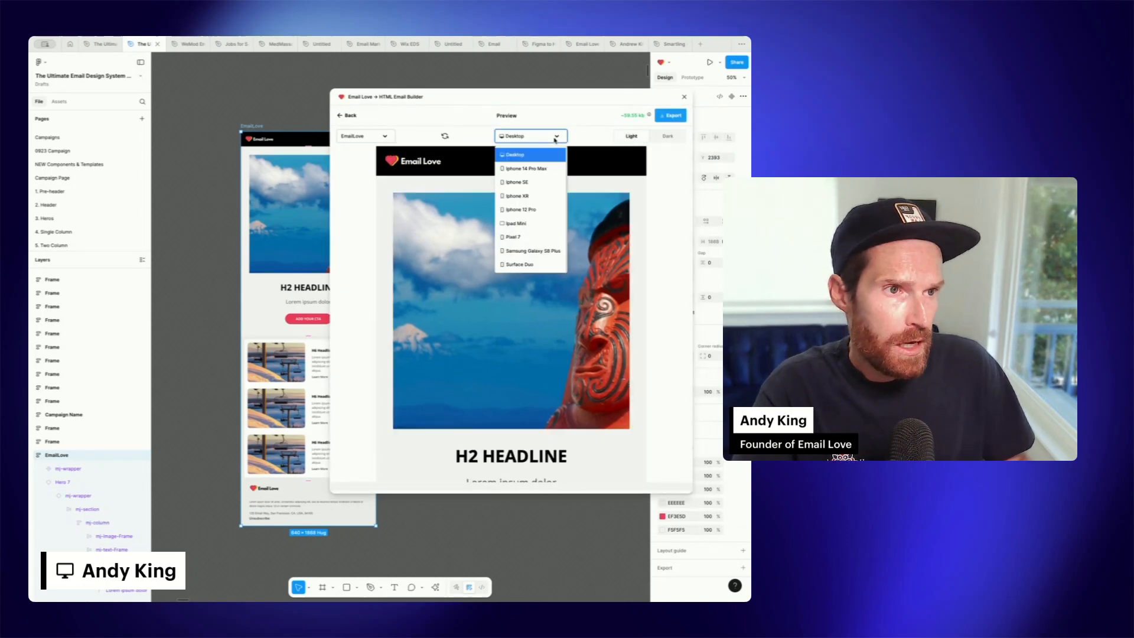
{"action": "left_click", "coordinate": [520, 184]}
{"action": "scroll", "coordinate": [440, 252], "scroll_direction": "down", "scroll_amount": 8}
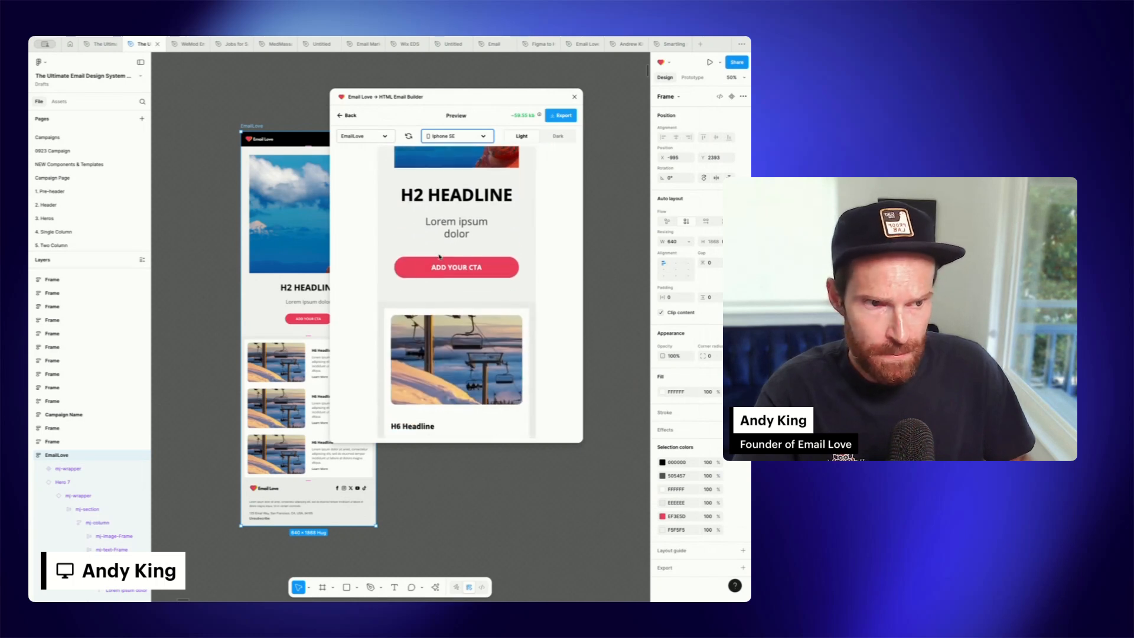
{"action": "scroll", "coordinate": [439, 254], "scroll_direction": "up", "scroll_amount": 10}
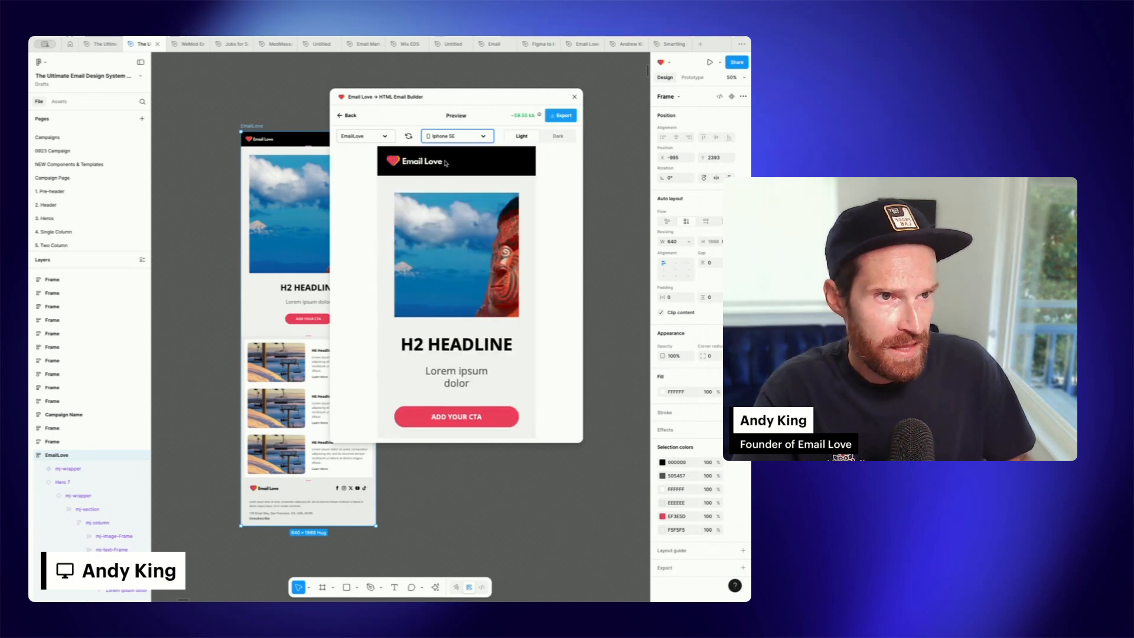
Return to the export settings and set the export target to Iterable
{"action": "left_click_drag", "start_coordinate": [450, 104], "coordinate": [510, 124]}
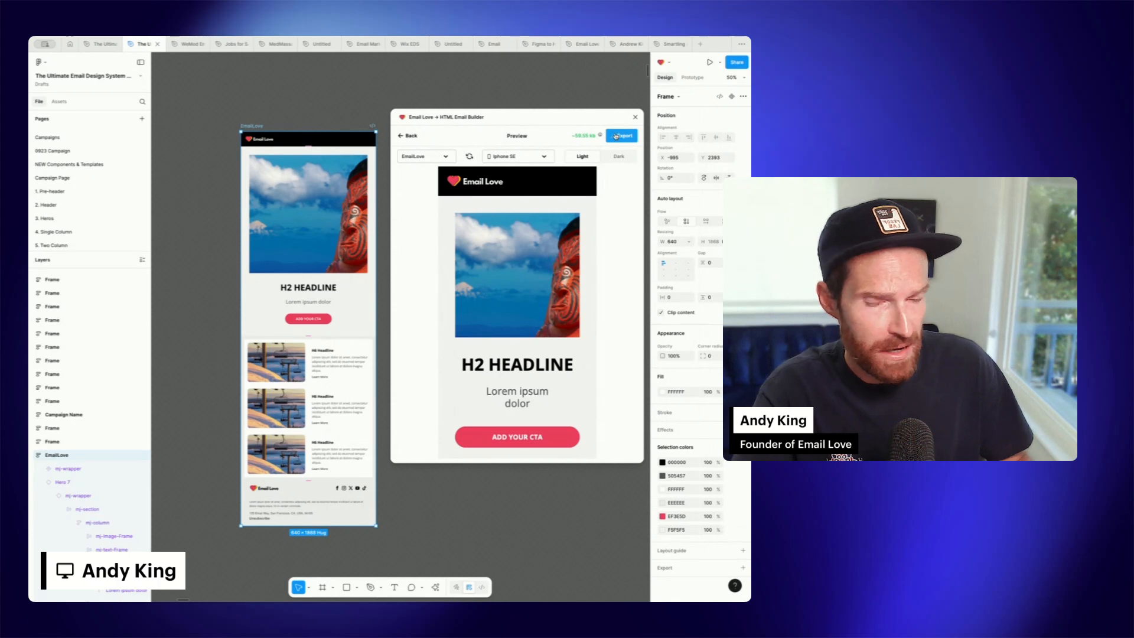
{"action": "left_click", "coordinate": [621, 138]}
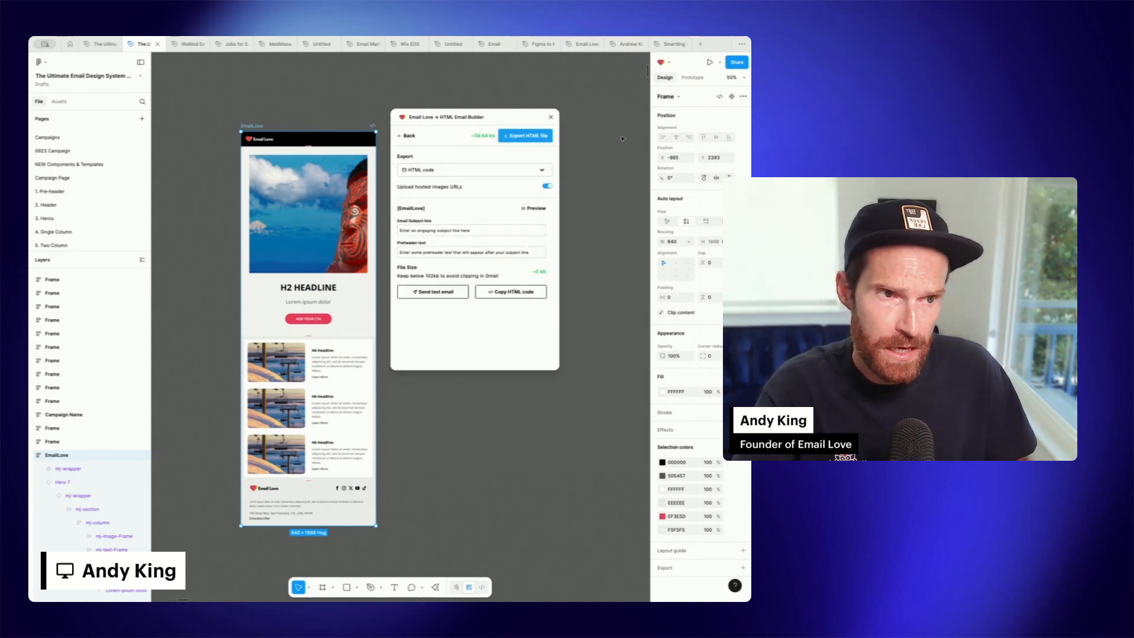
{"action": "left_click", "coordinate": [531, 171]}
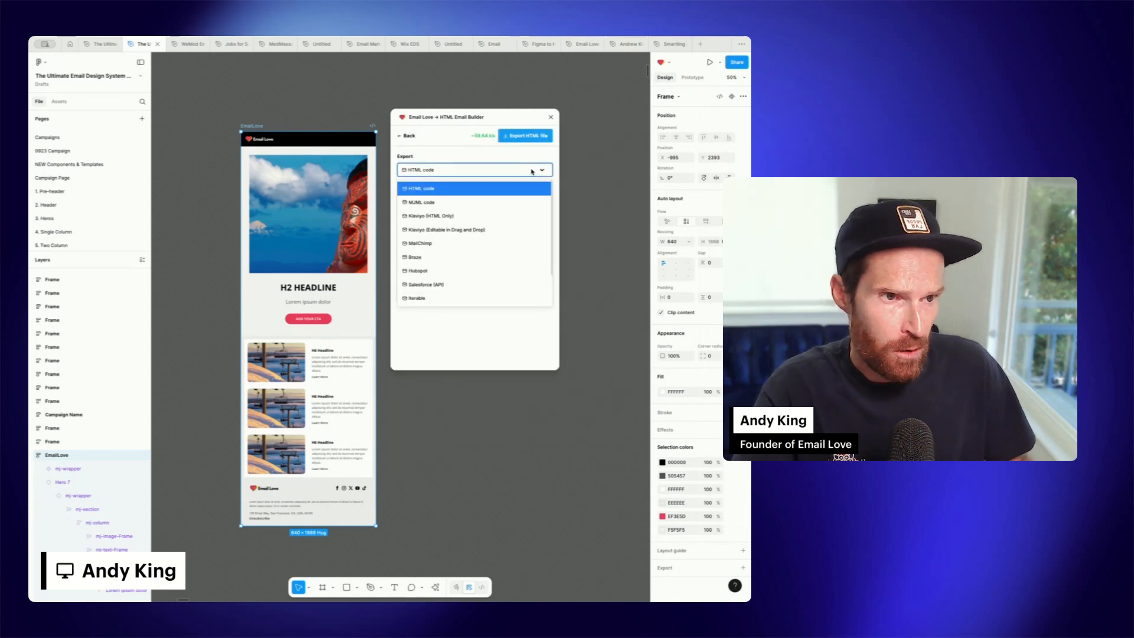
{"action": "left_click", "coordinate": [422, 300]}
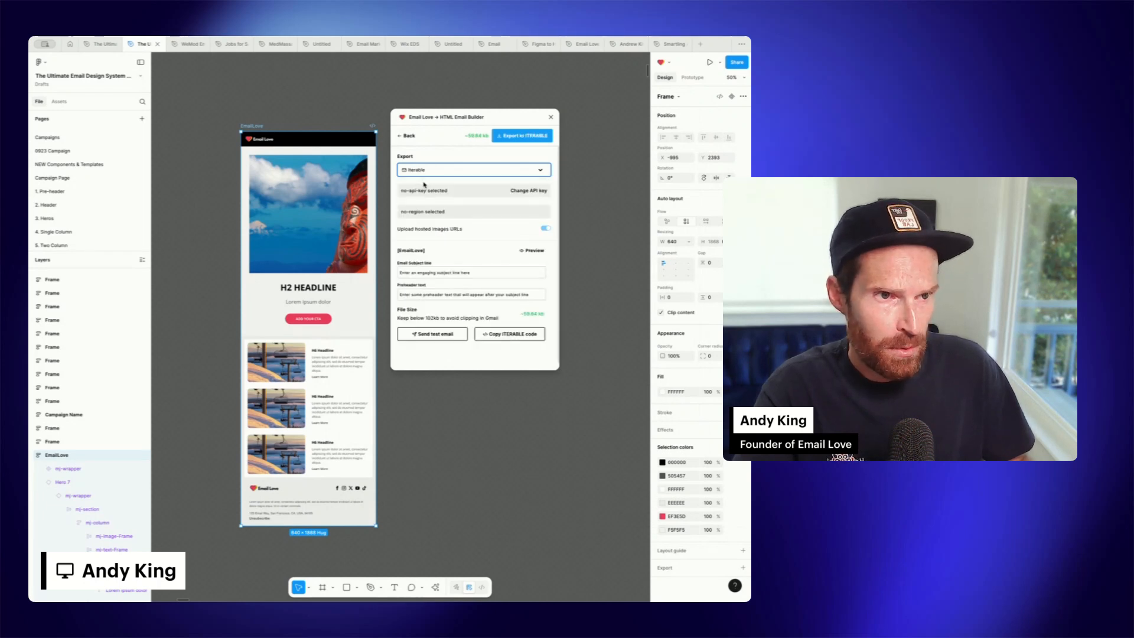
Open the Iterable API key setup and switch to the API Keys page in Iterable
{"action": "left_click", "coordinate": [528, 191]}
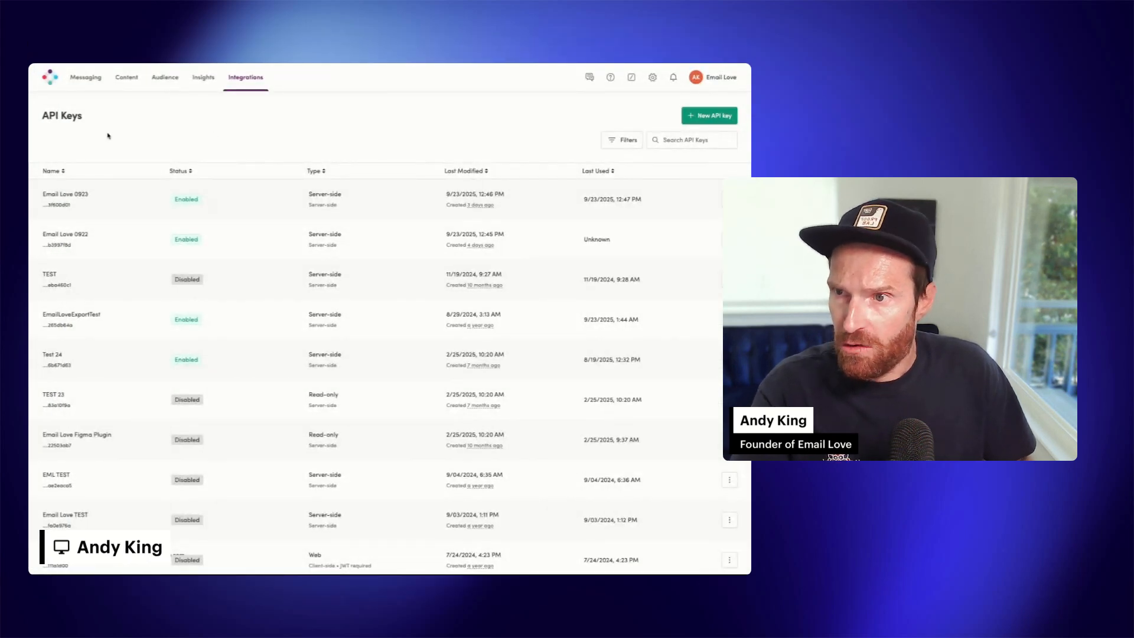
{"action": "left_click", "coordinate": [72, 82]}
{"action": "mouse_move", "coordinate": [252, 81]}
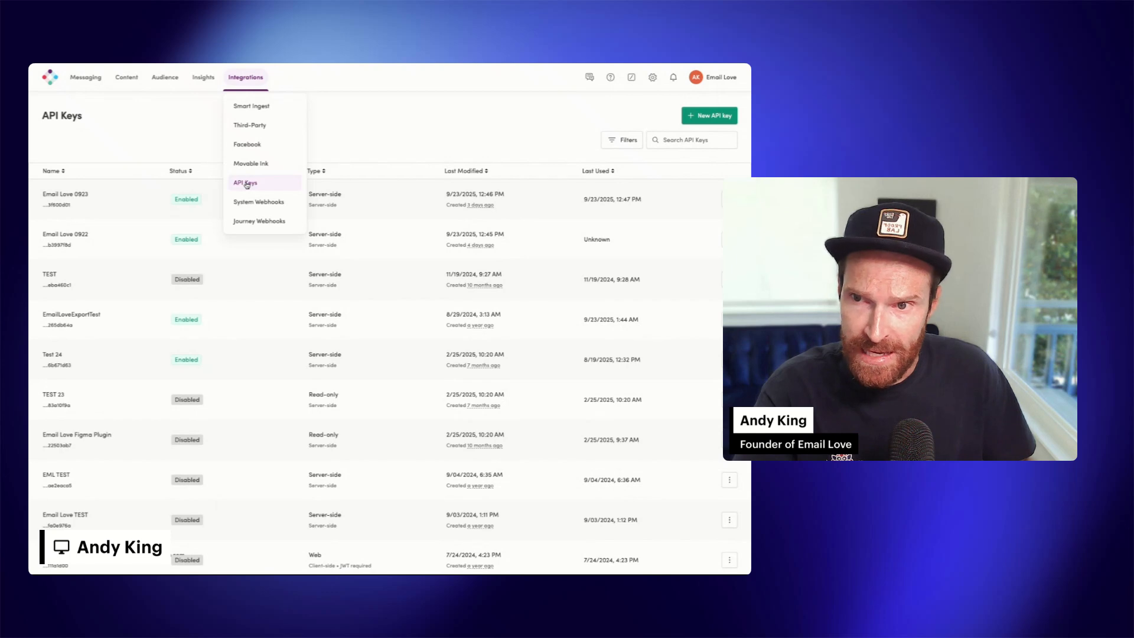
Start a new API key and name it 20250926 Email Love Figma Plugin
{"action": "left_click", "coordinate": [706, 116]}
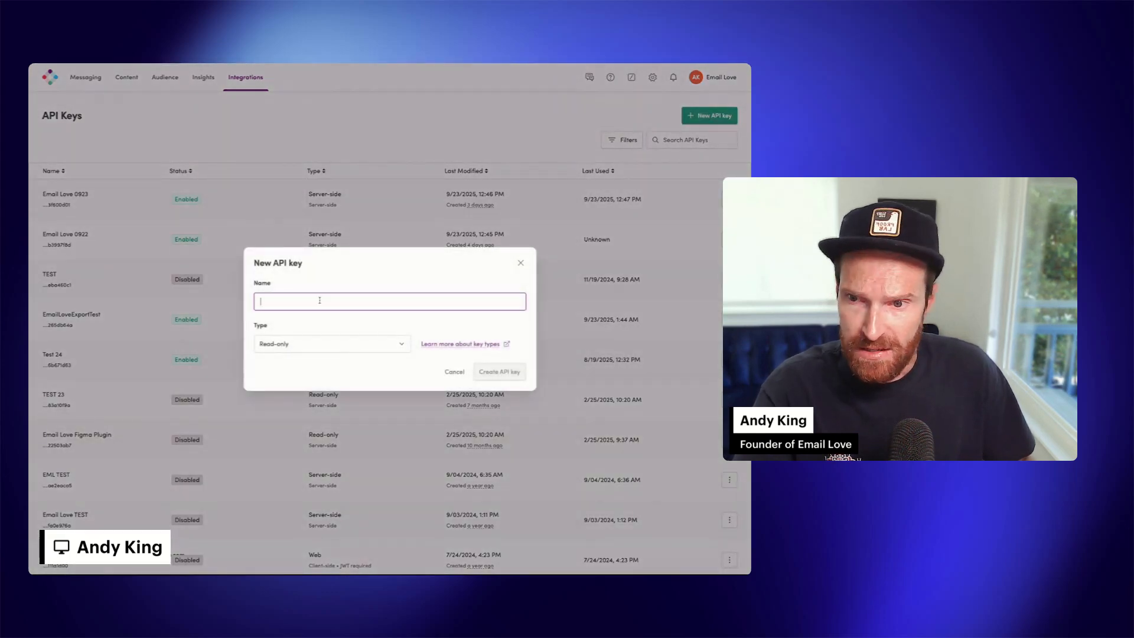
{"action": "type", "text": "a"}
{"action": "key", "text": "BackSpace"}
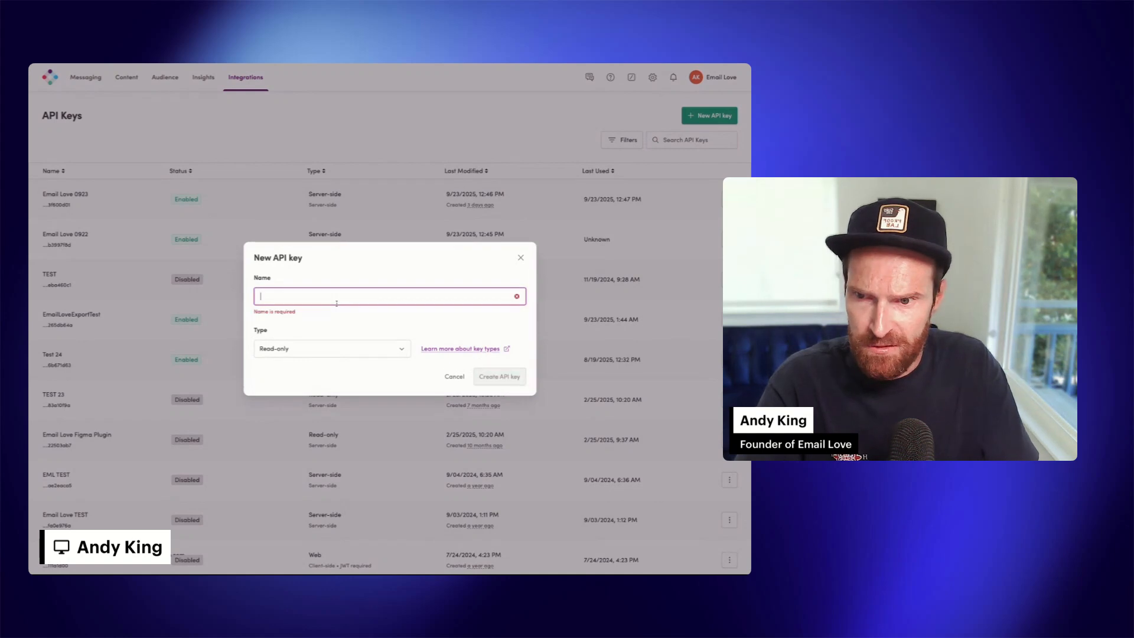
{"action": "type", "text": "202509"}
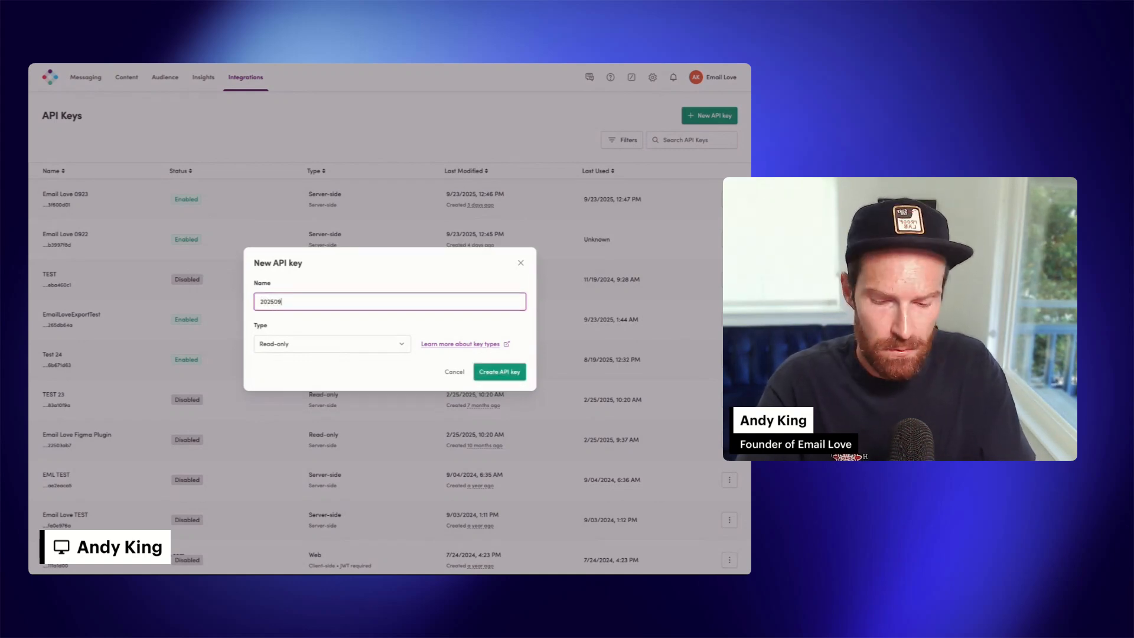
{"action": "type", "text": "26 Email Lo"}
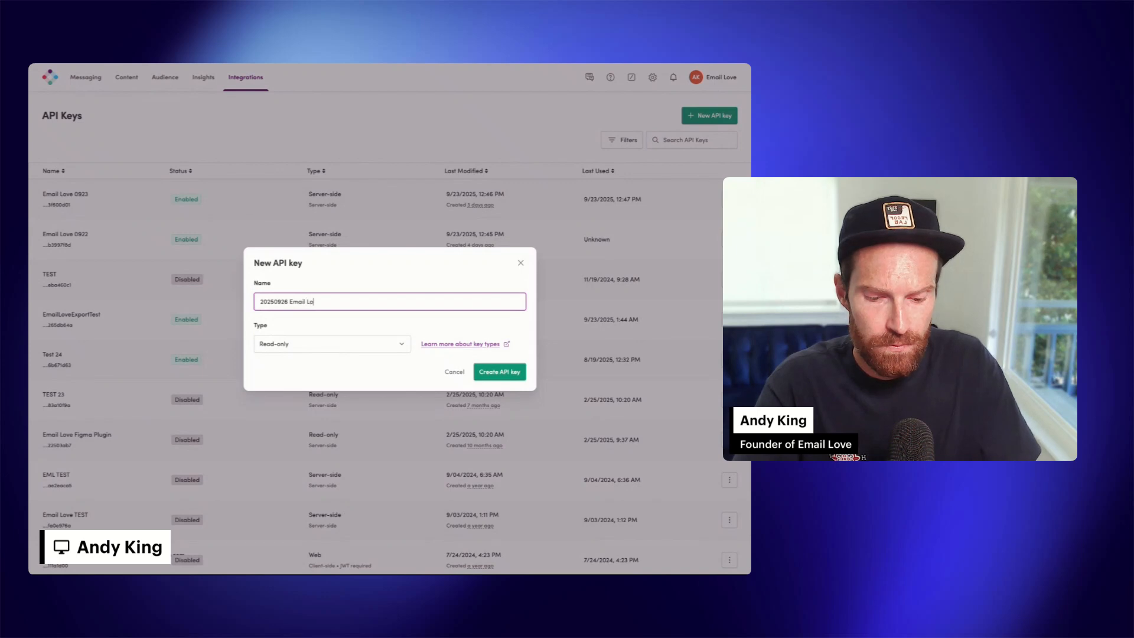
{"action": "type", "text": "ve Figma Pl"}
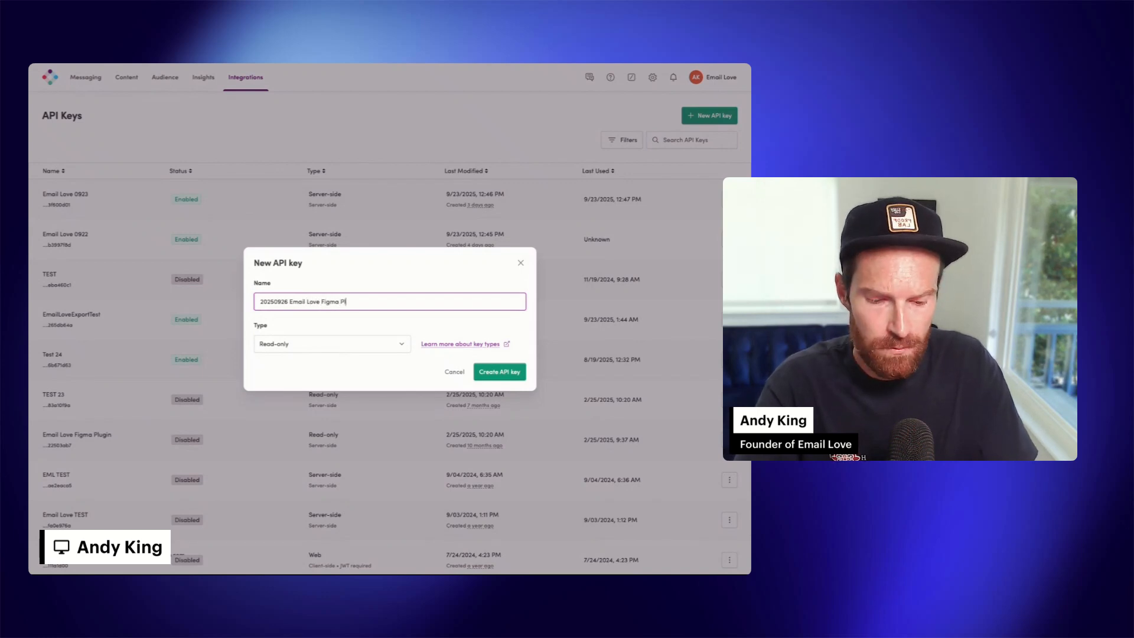
{"action": "type", "text": "ugin"}
Set the key type to Server-side, create the API key, and copy it
{"action": "left_click", "coordinate": [365, 342]}
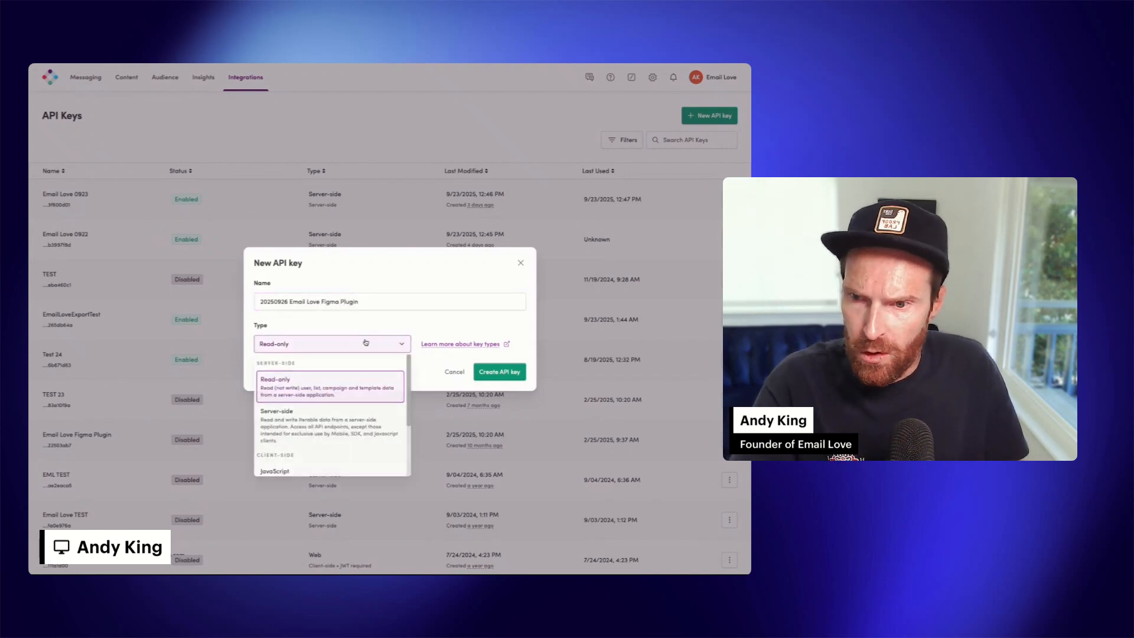
{"action": "left_click", "coordinate": [297, 423]}
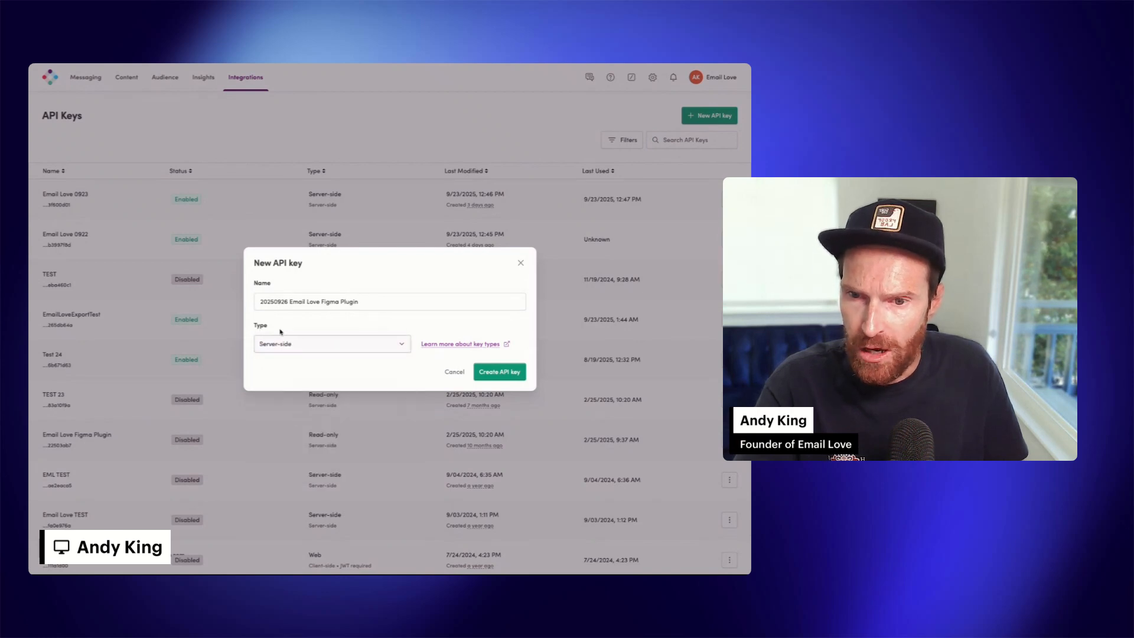
{"action": "left_click", "coordinate": [501, 372]}
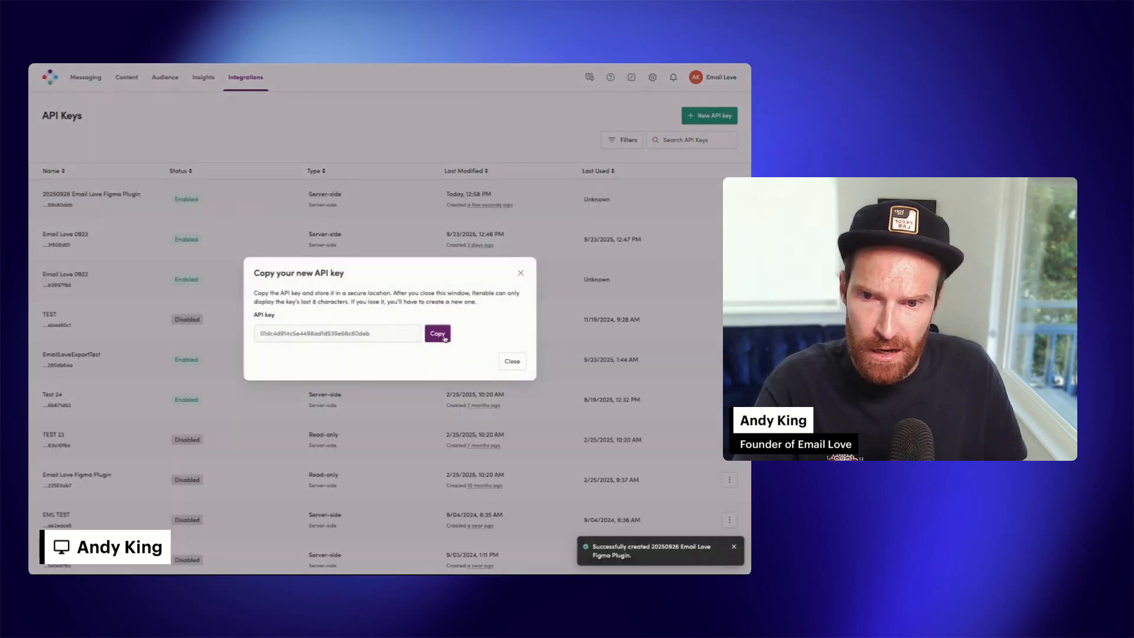
{"action": "left_click", "coordinate": [439, 334]}
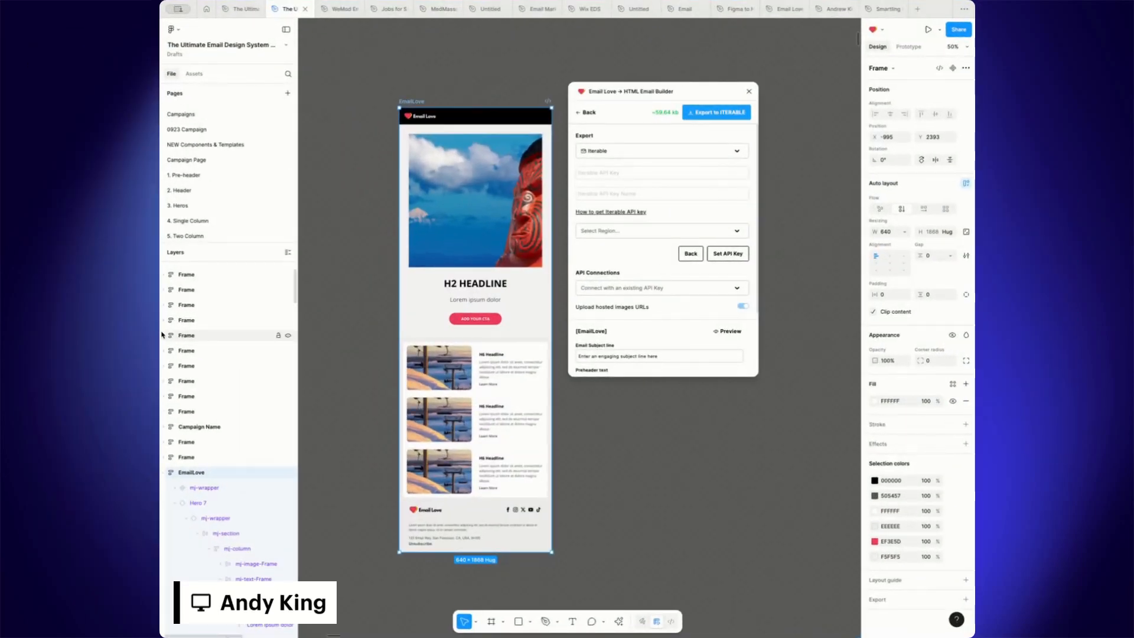
Back in Figma, paste the copied key into the plugin's Iterable API key field
{"action": "left_click_drag", "start_coordinate": [162, 332], "coordinate": [19, 333]}
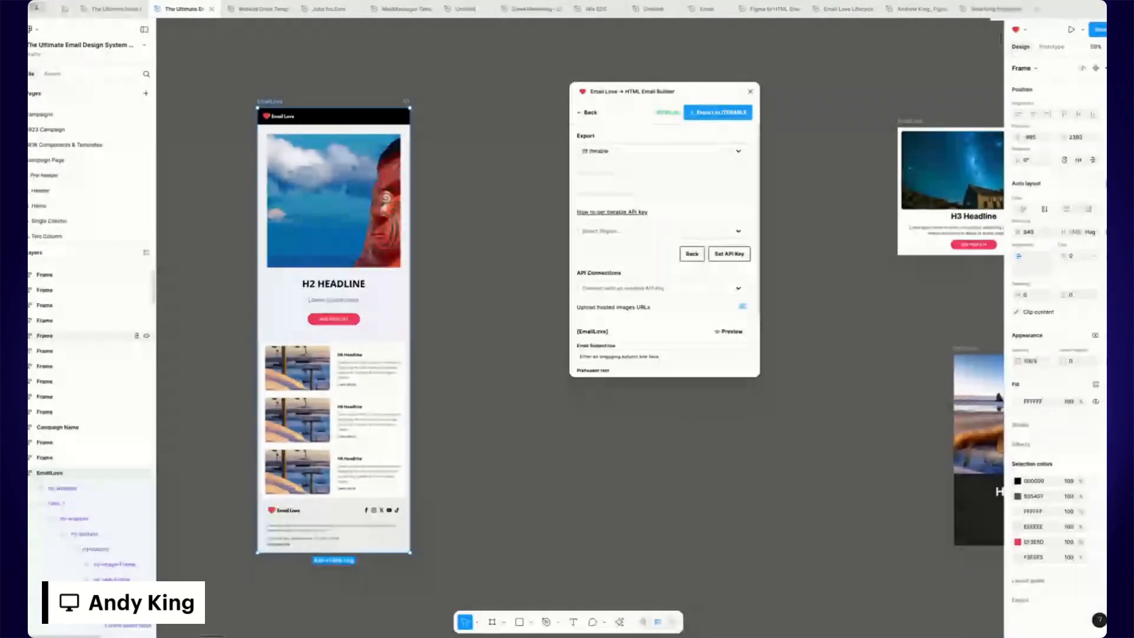
{"action": "left_click_drag", "start_coordinate": [644, 92], "coordinate": [512, 120]}
{"action": "left_click", "coordinate": [719, 258]}
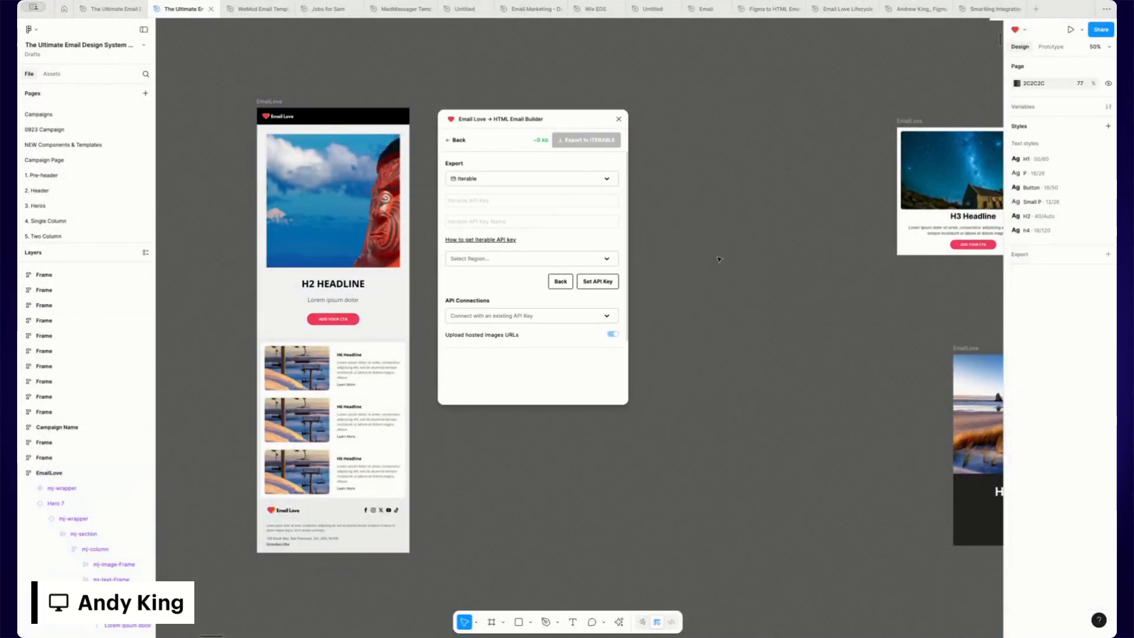
{"action": "key", "text": "shift+0"}
{"action": "left_click", "coordinate": [473, 201]}
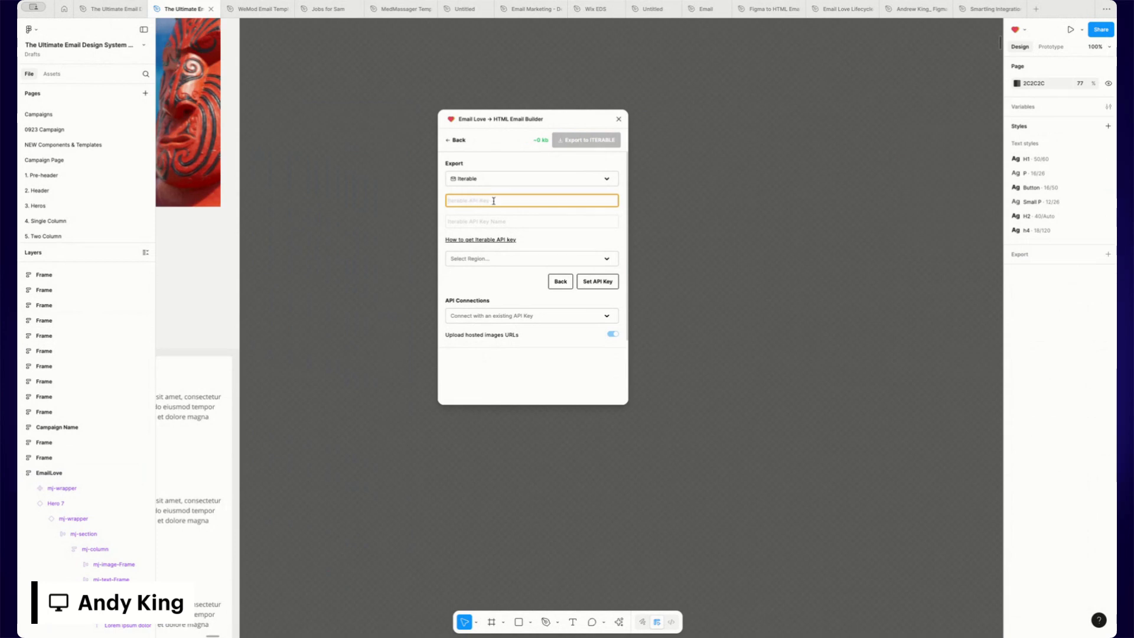
{"action": "key", "text": "ctrl+v"}
Name the key Iterable - Email Love, choose the US region, and save the API key
{"action": "left_click", "coordinate": [512, 222]}
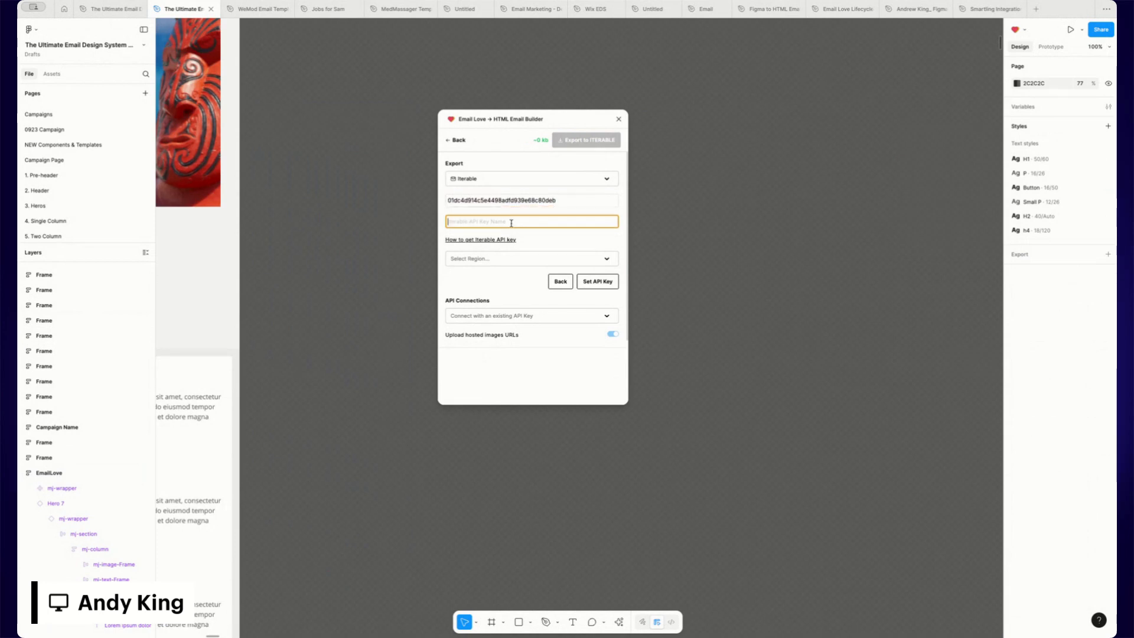
{"action": "type", "text": "terable - E"}
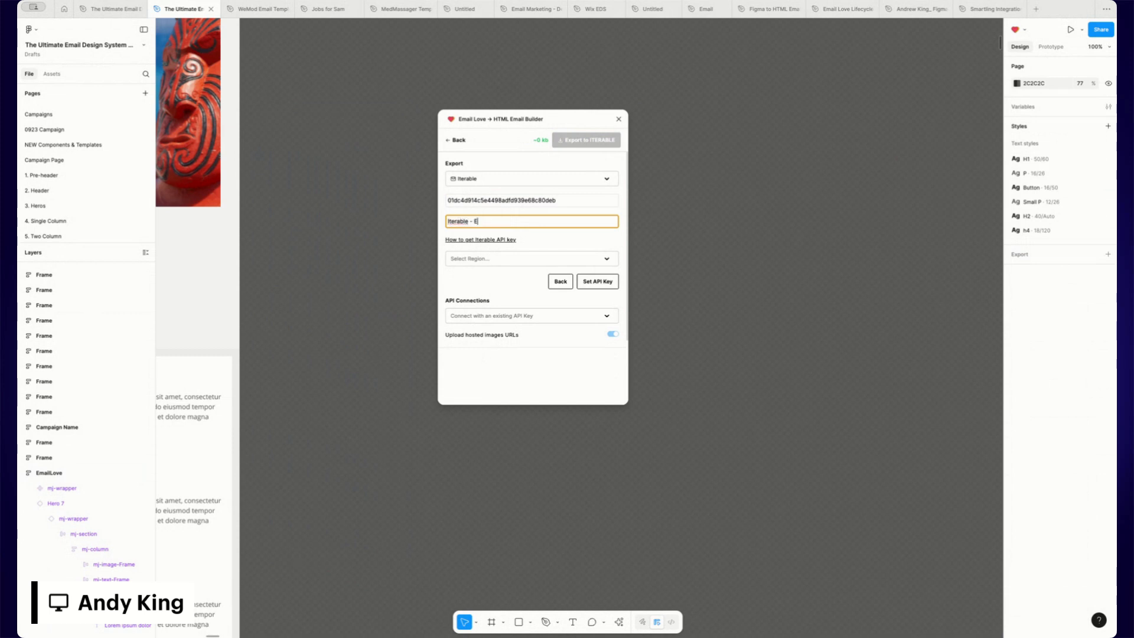
{"action": "type", "text": "terable - Email Love"}
{"action": "left_click", "coordinate": [522, 263]}
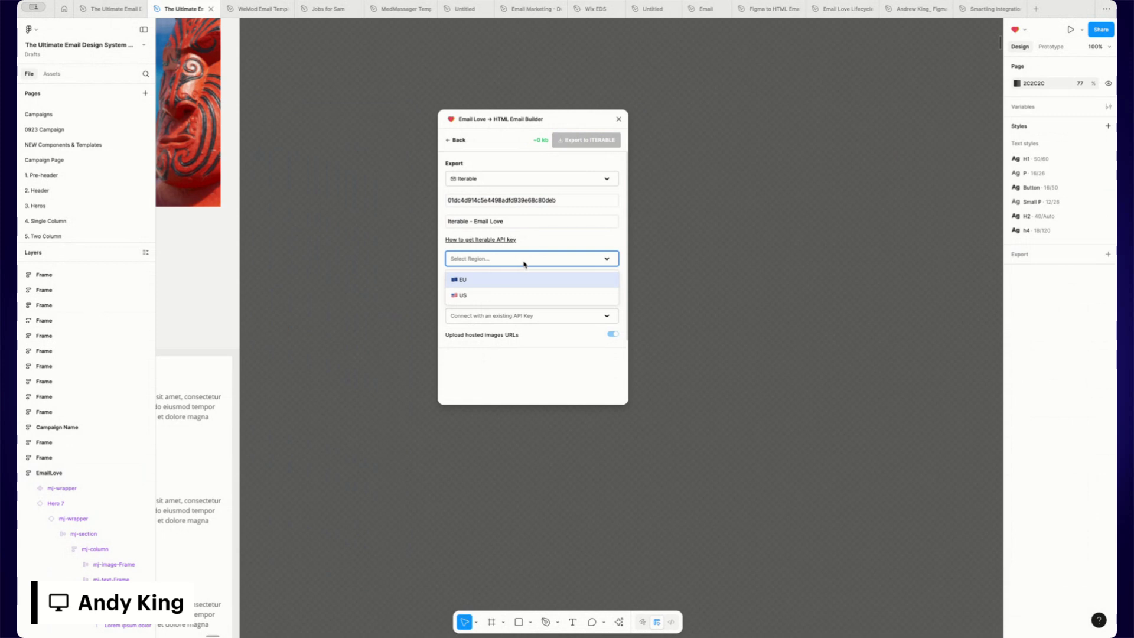
{"action": "left_click", "coordinate": [465, 295]}
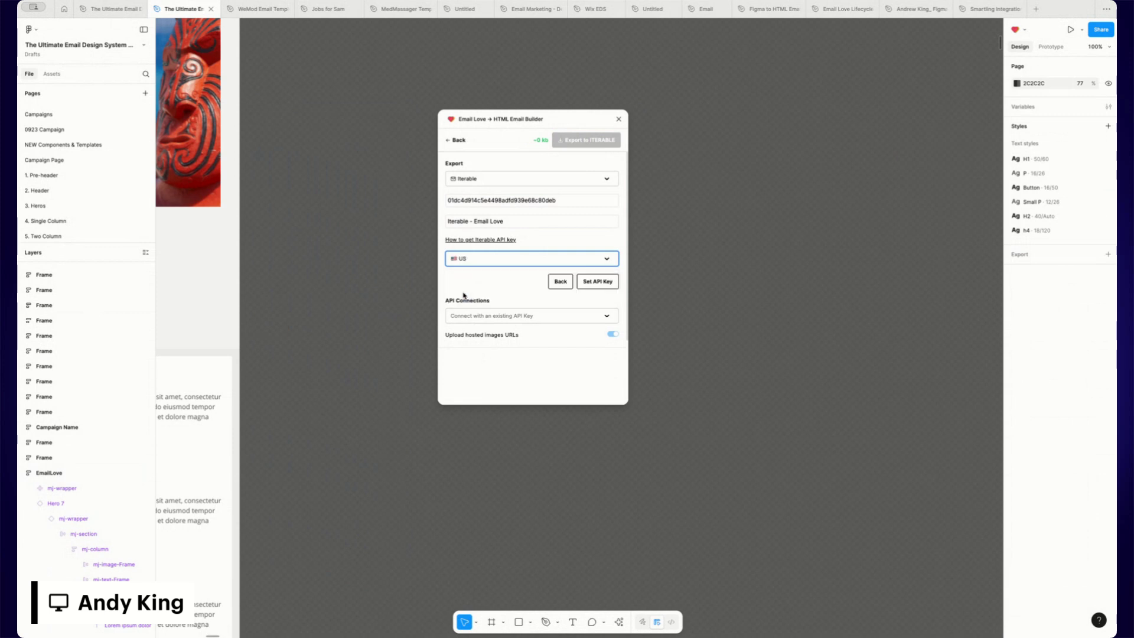
{"action": "left_click", "coordinate": [595, 282]}
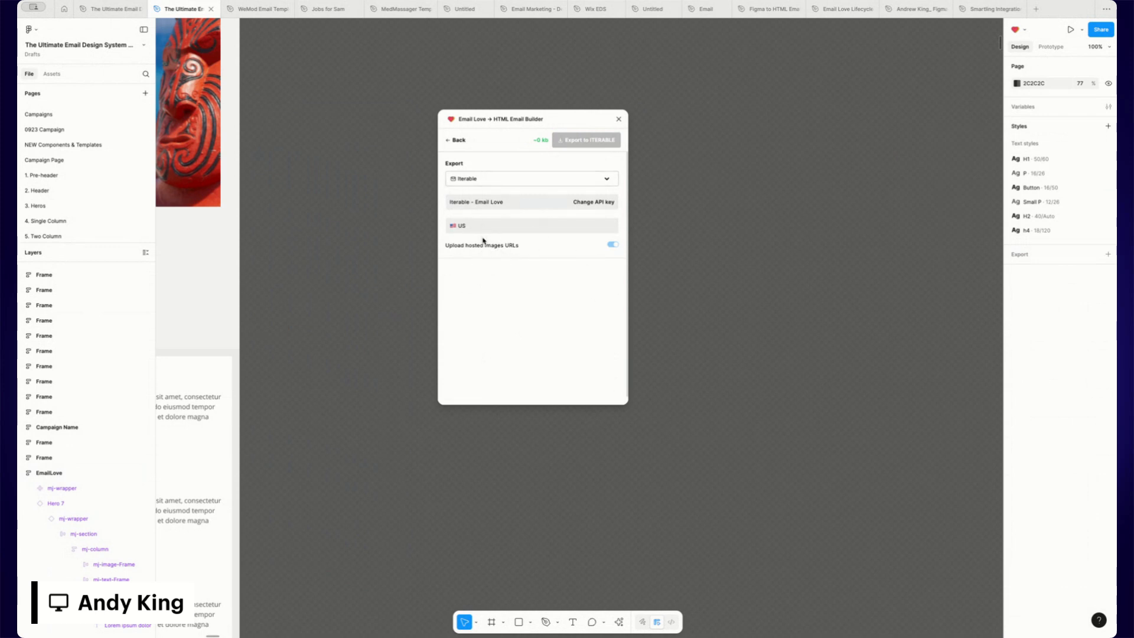
Select the EmailLove email frame and export it to Iterable
{"action": "left_click_drag", "start_coordinate": [479, 121], "coordinate": [386, 100]}
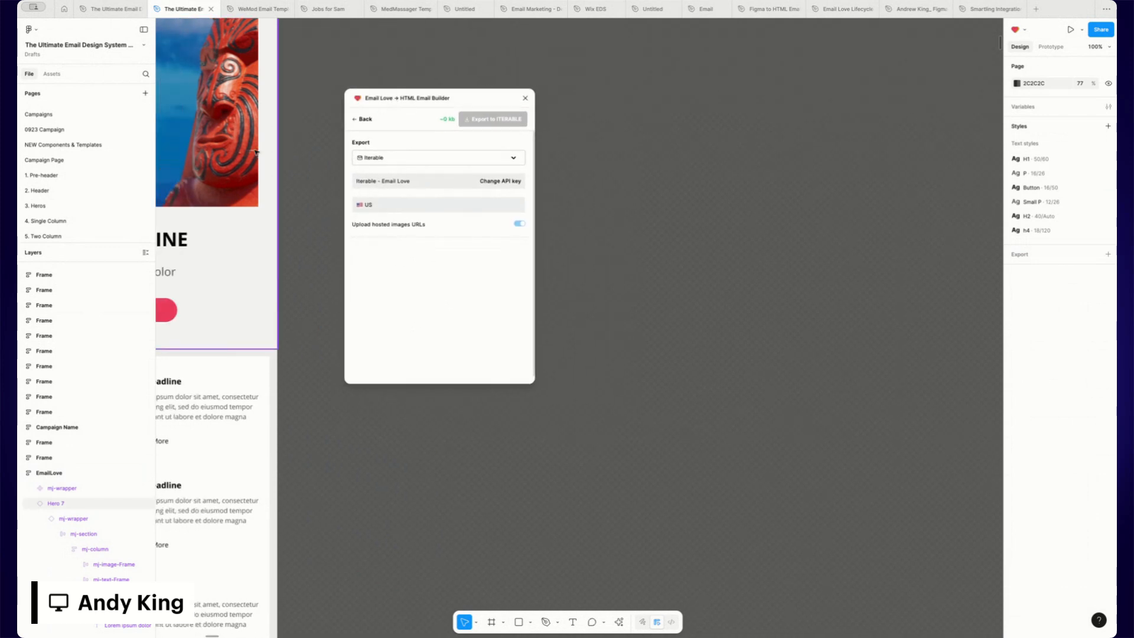
{"action": "scroll", "coordinate": [255, 152], "scroll_direction": "up", "scroll_amount": 5}
{"action": "scroll", "coordinate": [256, 152], "scroll_direction": "left", "scroll_amount": 2}
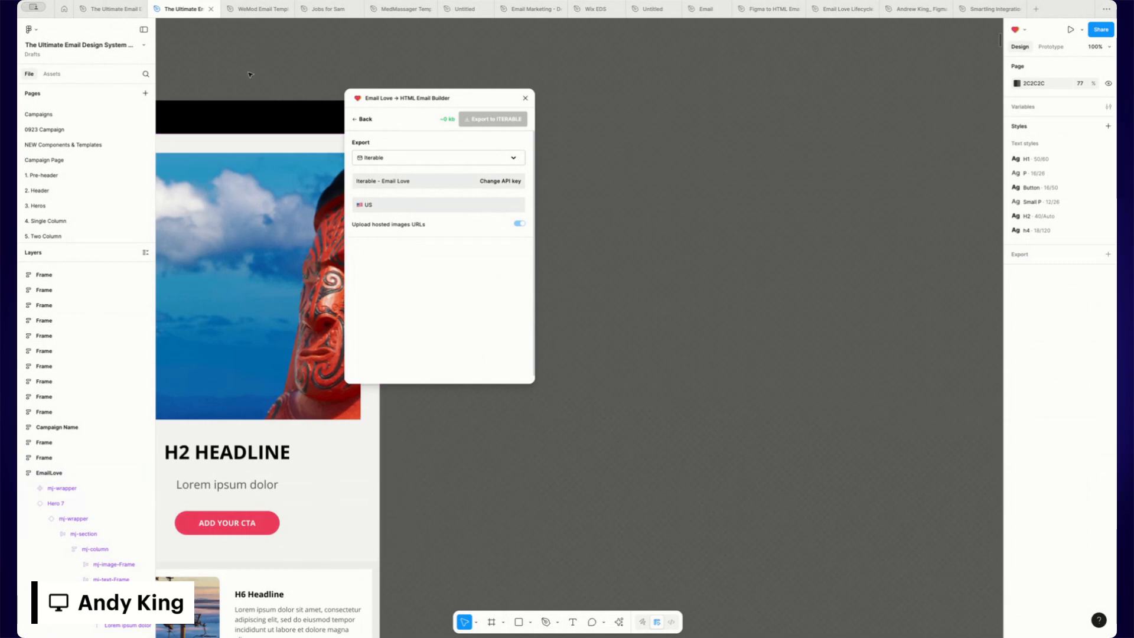
{"action": "key", "text": "super+minus"}
{"action": "left_click_drag", "start_coordinate": [413, 102], "coordinate": [583, 221]}
{"action": "left_click", "coordinate": [325, 215]}
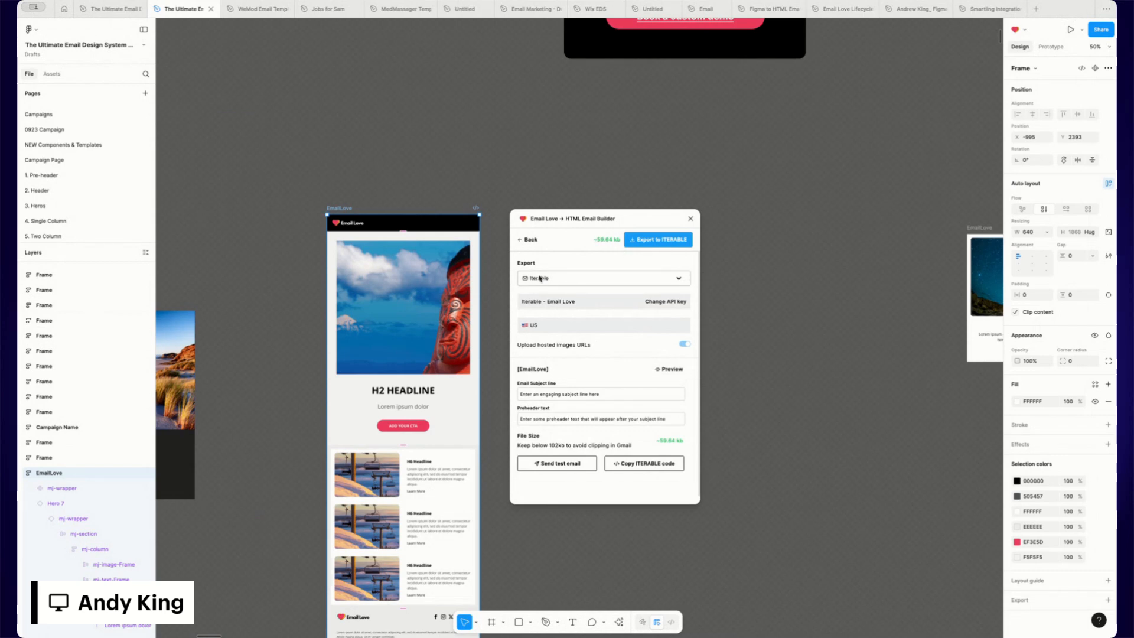
{"action": "left_click", "coordinate": [664, 241]}
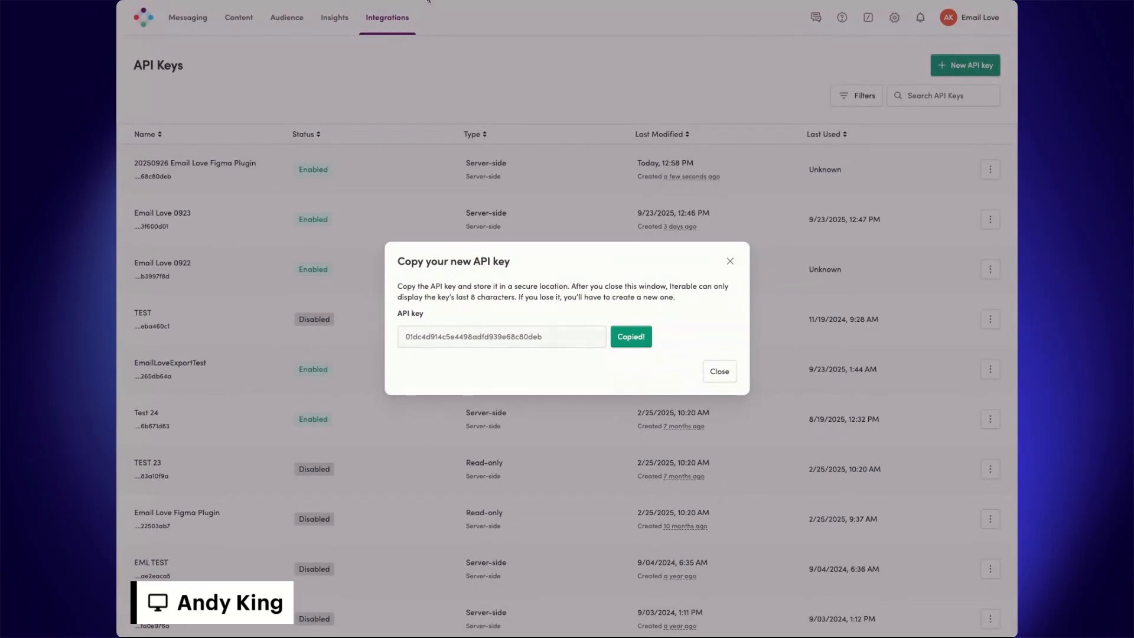
Close the API key dialog and open the EmailLove template's design editor from the content templates
{"action": "left_click", "coordinate": [730, 261]}
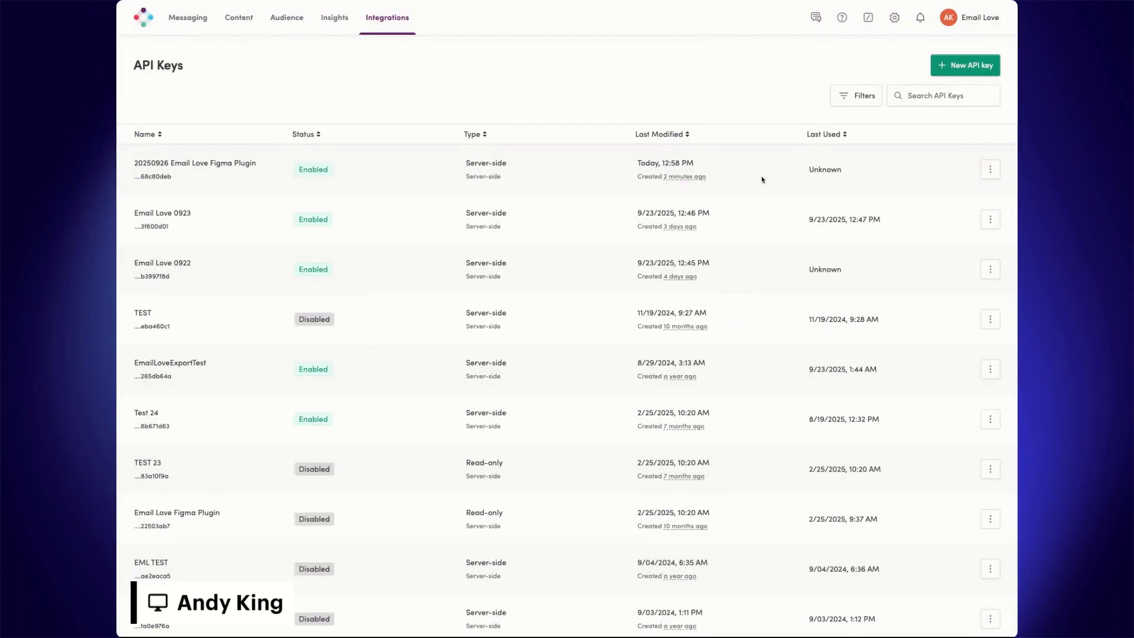
{"action": "scroll", "coordinate": [353, 62], "scroll_direction": "down", "scroll_amount": 1}
{"action": "left_click", "coordinate": [232, 17]}
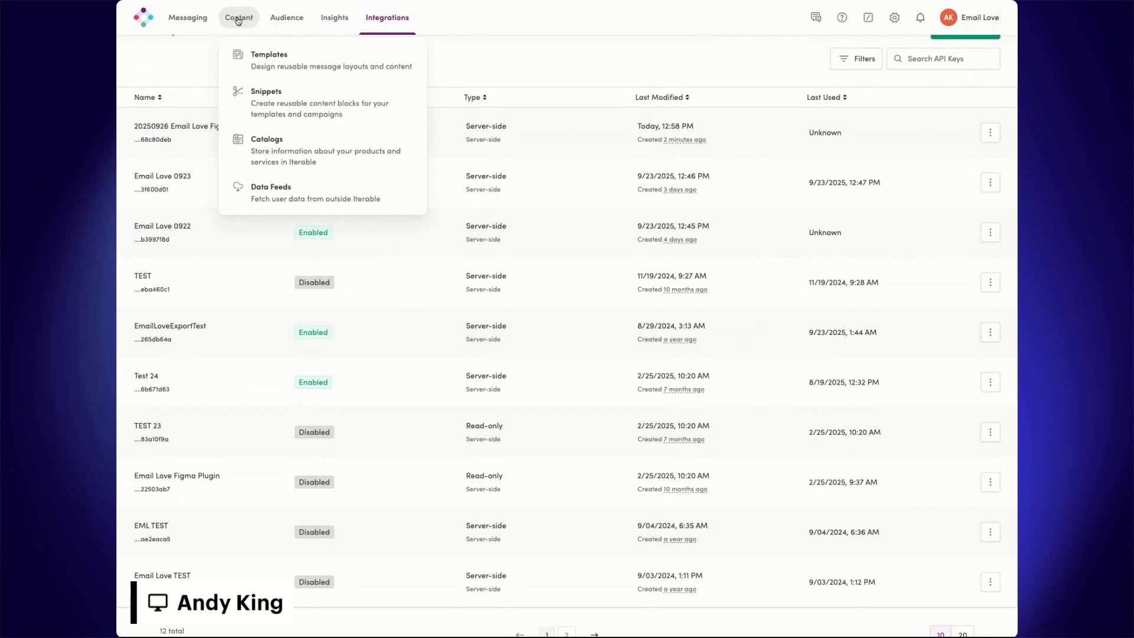
{"action": "left_click", "coordinate": [279, 65]}
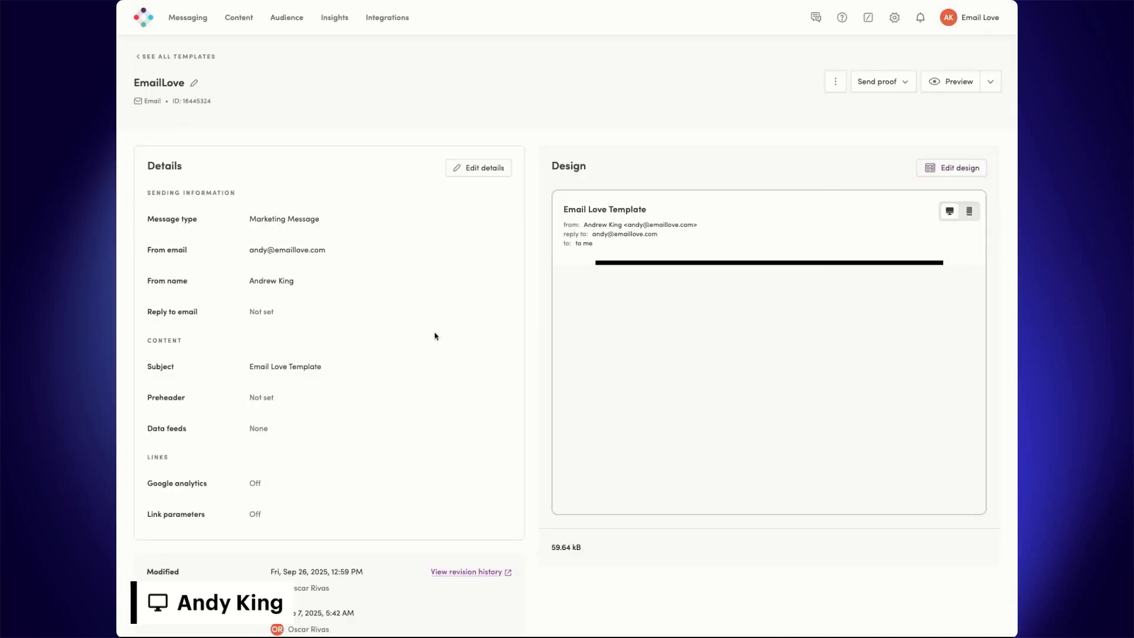
{"action": "scroll", "coordinate": [407, 295], "scroll_direction": "down", "scroll_amount": 1}
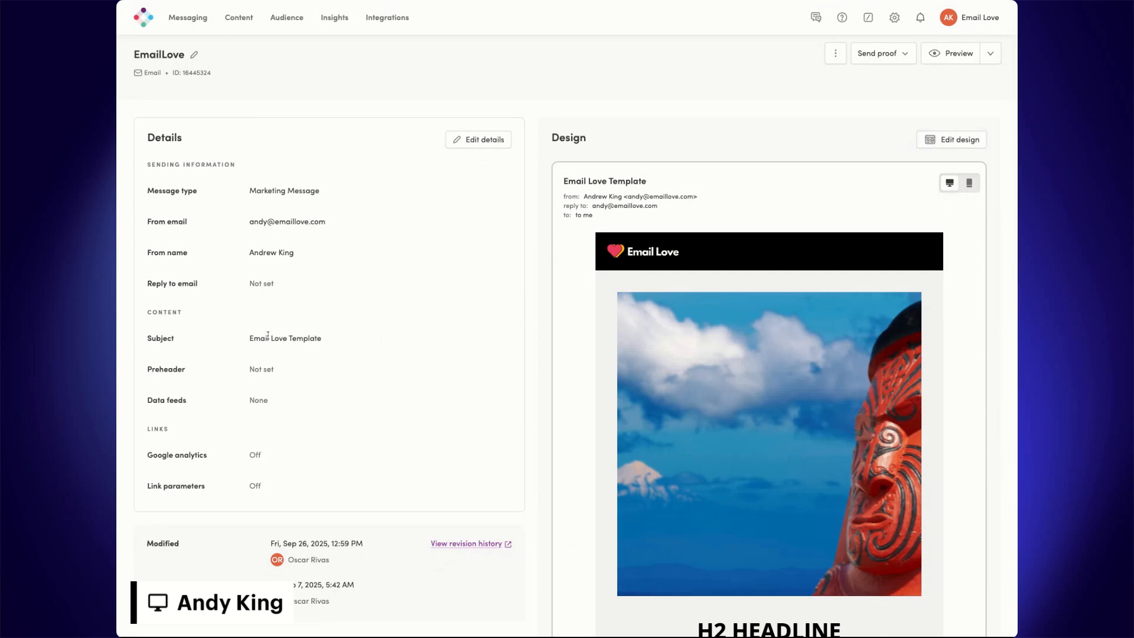
{"action": "left_click", "coordinate": [971, 140]}
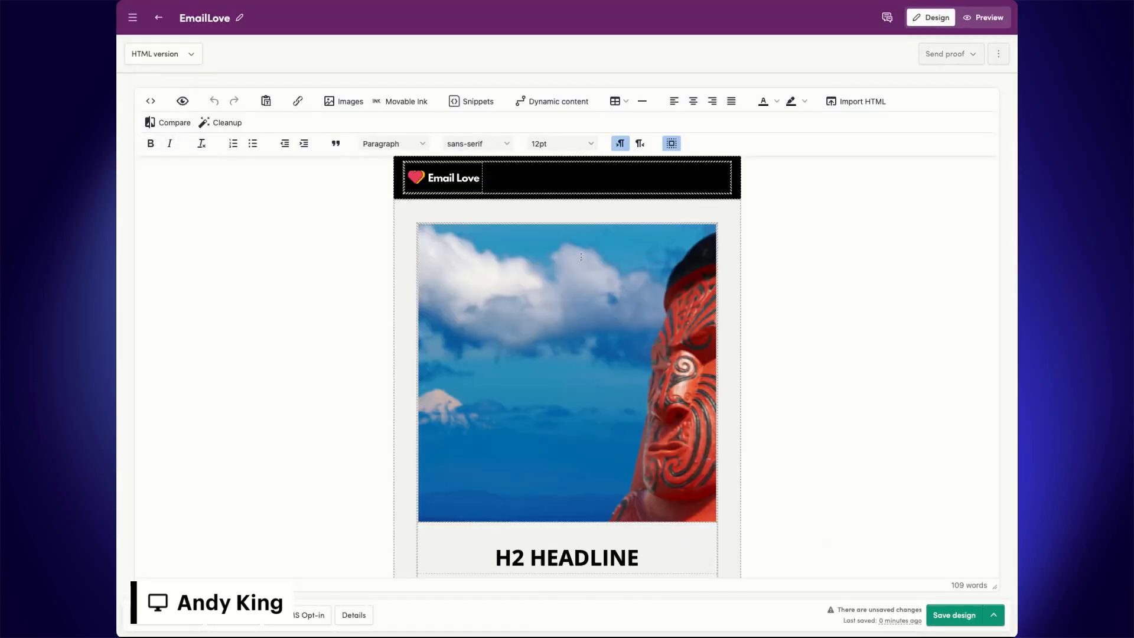
Save the EmailLove template's design and switch to its preview
{"action": "scroll", "coordinate": [605, 203], "scroll_direction": "down", "scroll_amount": 5}
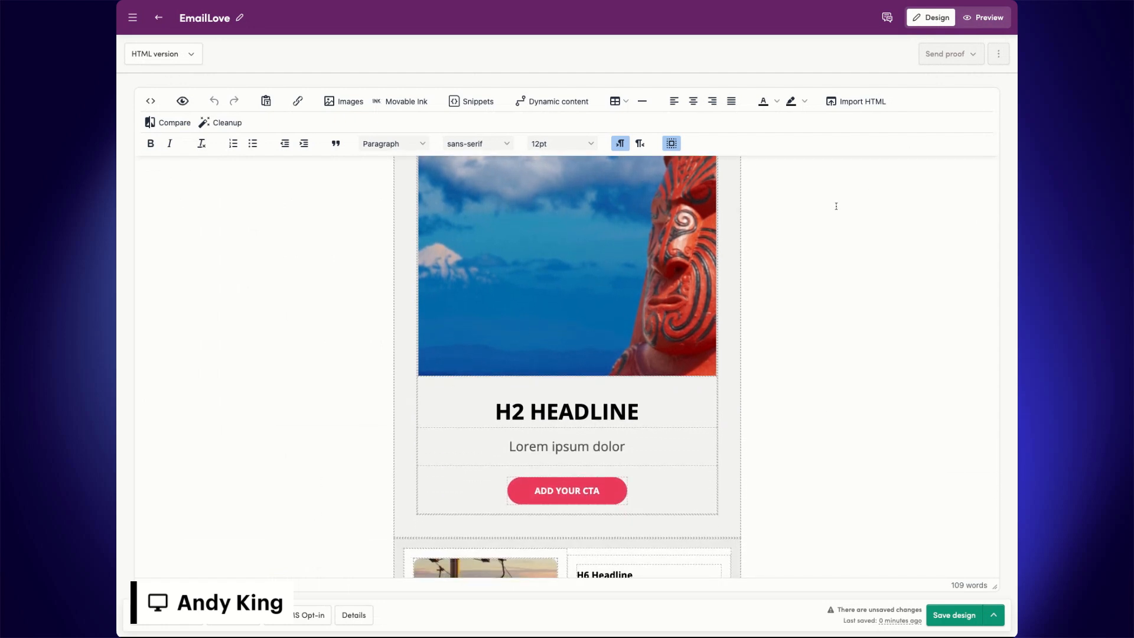
{"action": "left_click", "coordinate": [195, 55]}
{"action": "left_click", "coordinate": [477, 53]}
{"action": "left_click", "coordinate": [989, 617]}
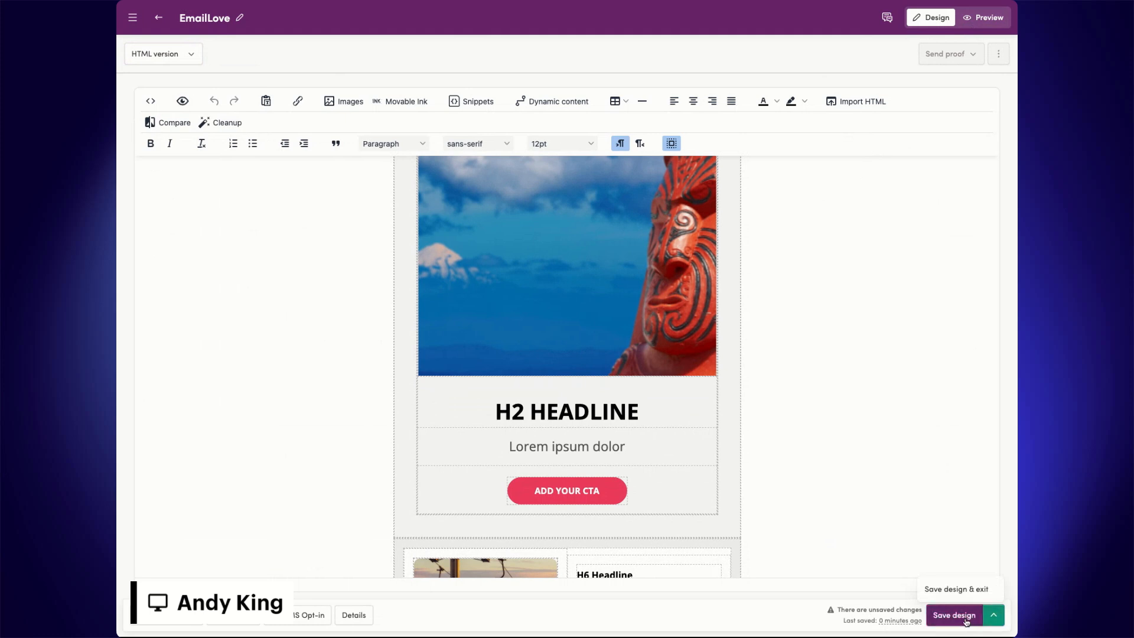
{"action": "left_click", "coordinate": [967, 620]}
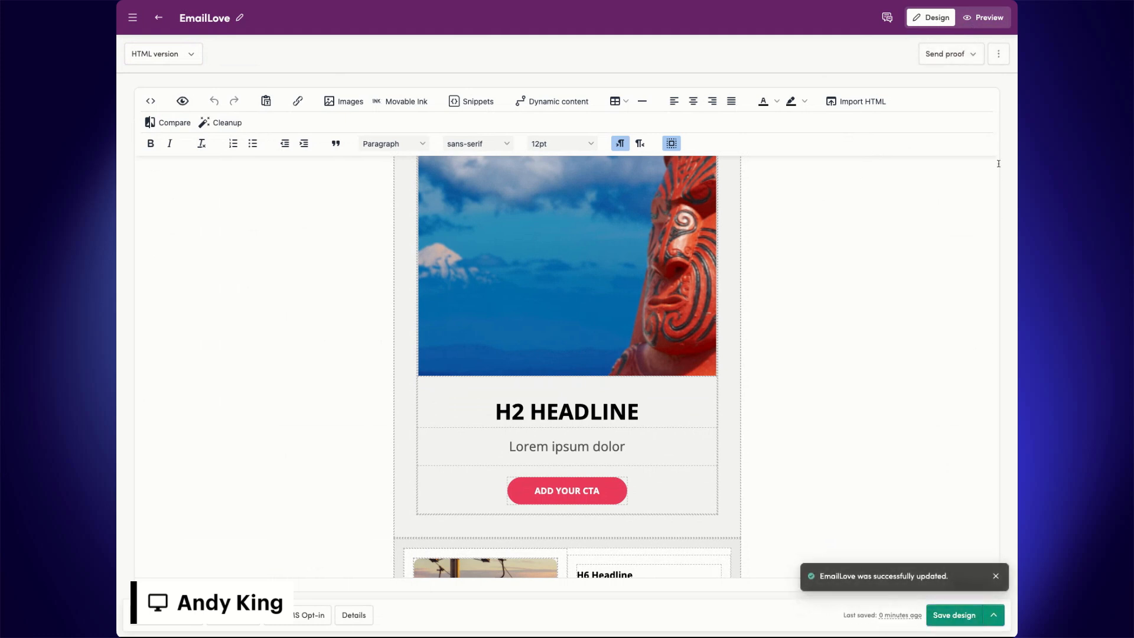
{"action": "left_click", "coordinate": [984, 21]}
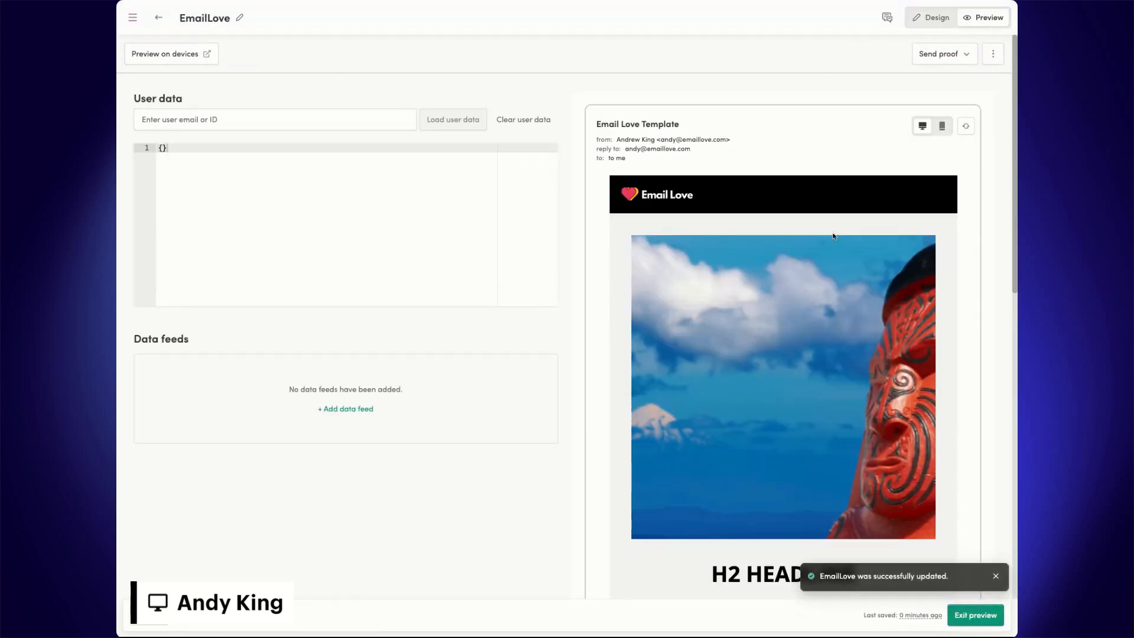